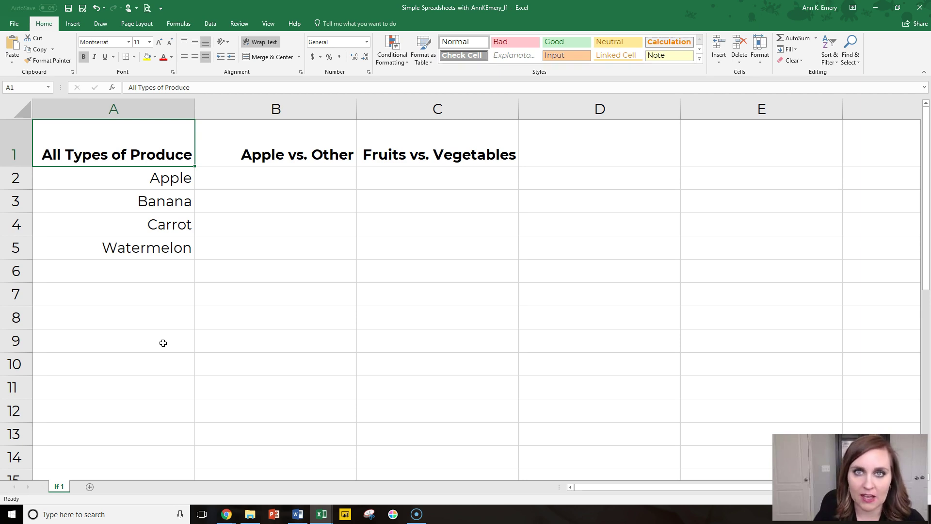
# Step: Look over the produce names and the Apple vs. Other and Fruits vs. Vegetables columns, then select B2
pyautogui.moveTo(162, 175); pyautogui.dragTo(166, 241)
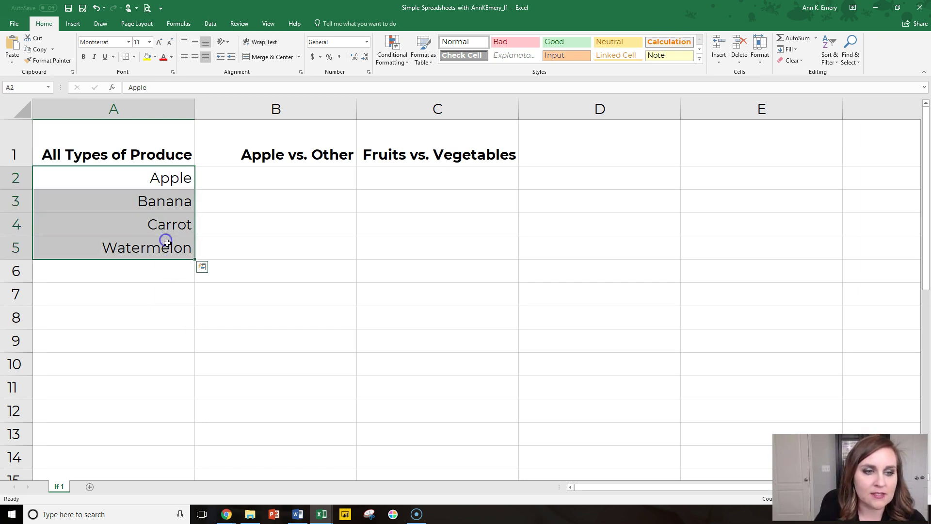
pyautogui.click(174, 268)
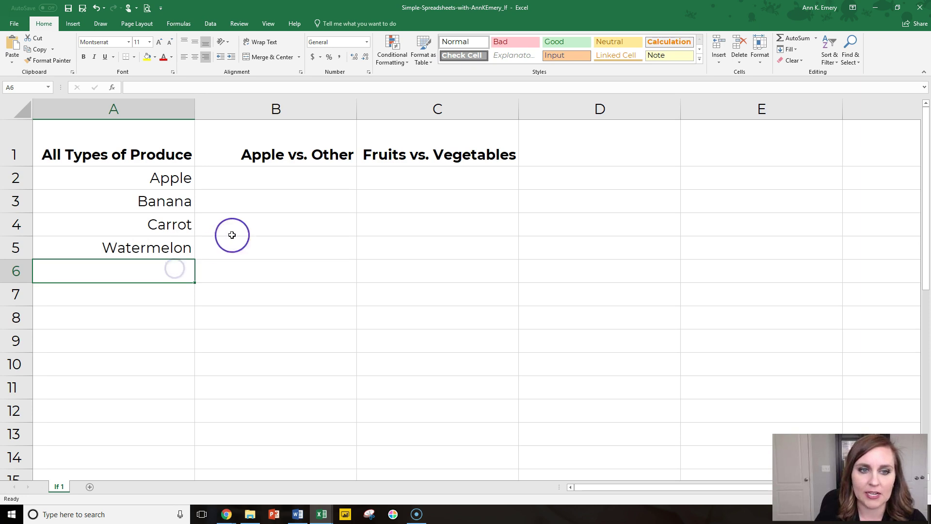
pyautogui.click(323, 109)
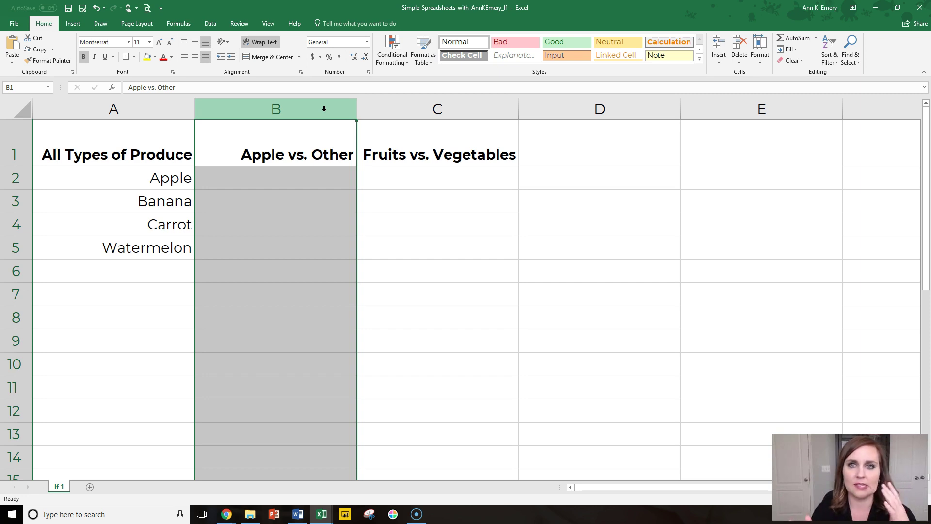
pyautogui.click(379, 109)
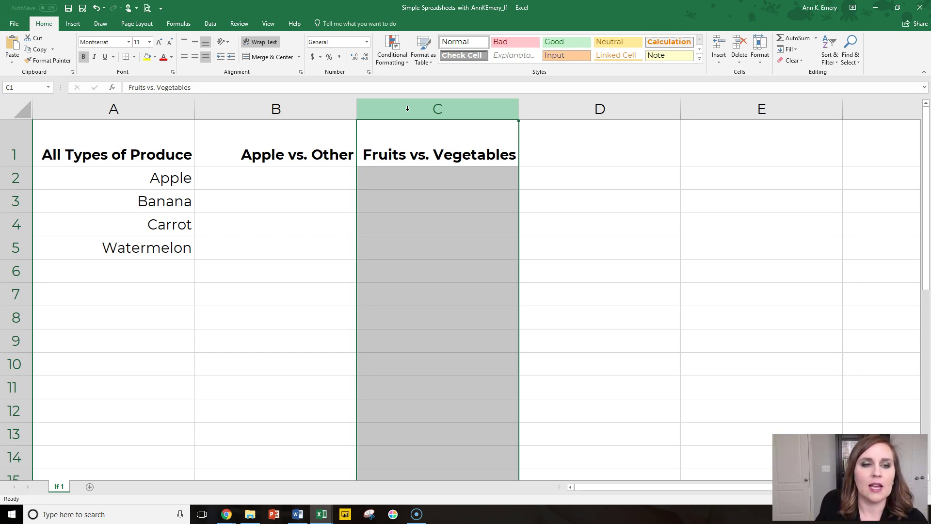
pyautogui.click(326, 176)
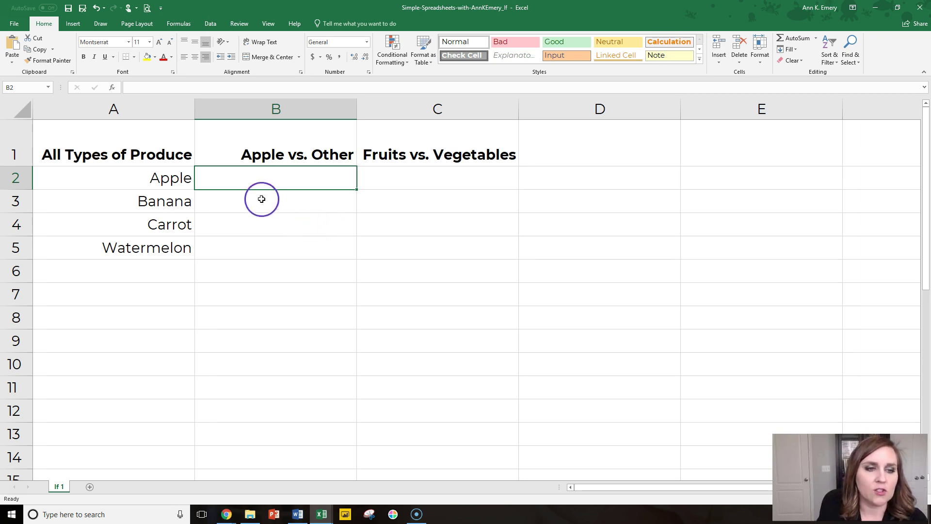
pyautogui.click(168, 177)
pyautogui.click(175, 202)
pyautogui.moveTo(175, 203); pyautogui.dragTo(176, 253)
pyautogui.click(245, 186)
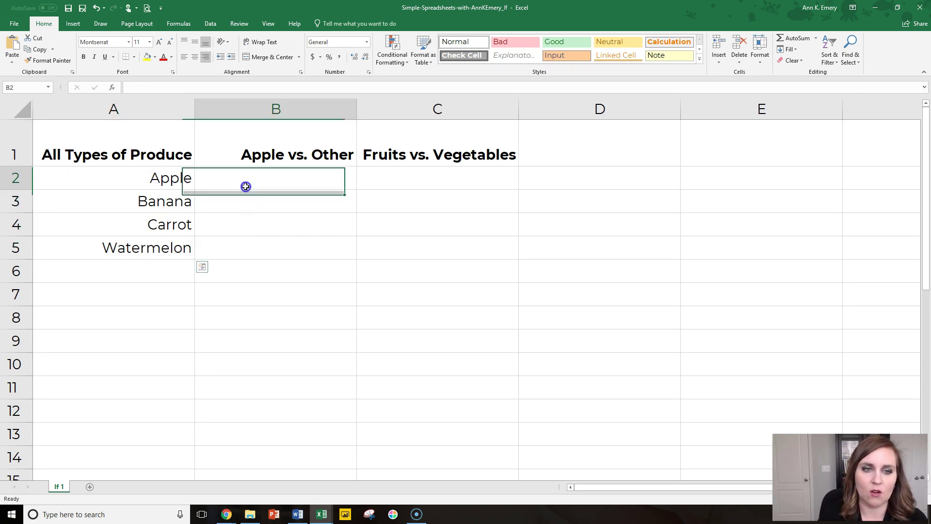
# Step: Enter =IF(A2="Apple","Apple","Other") in B2
pyautogui.write('=if')
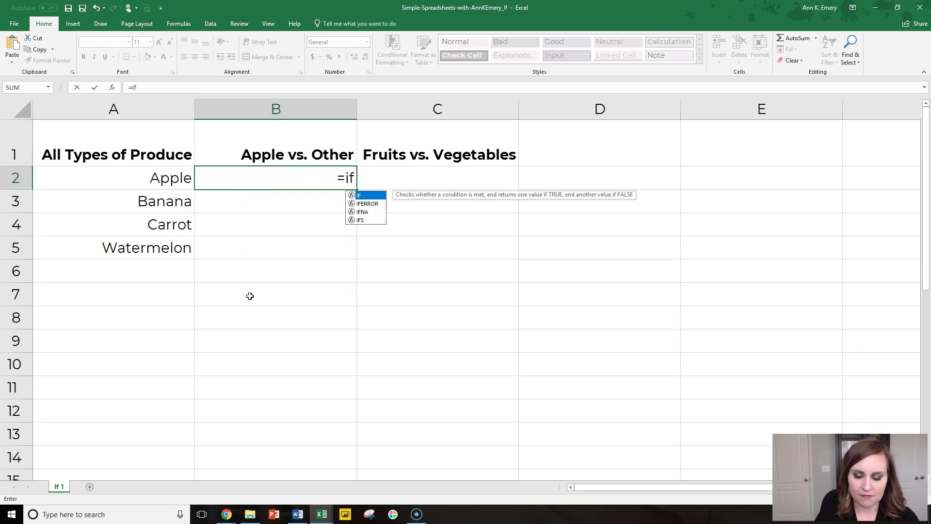
pyautogui.write('(')
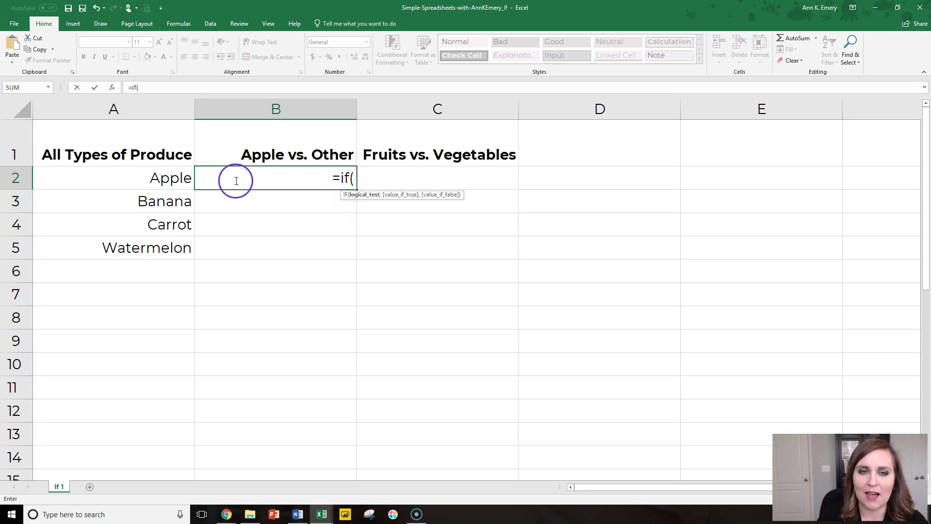
pyautogui.click(175, 178)
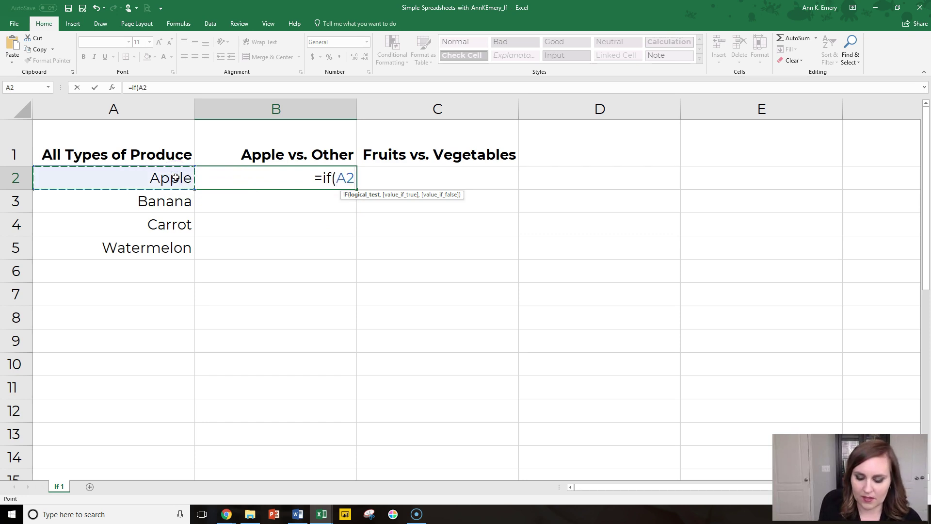
pyautogui.write('>')
pyautogui.press('BackSpace')
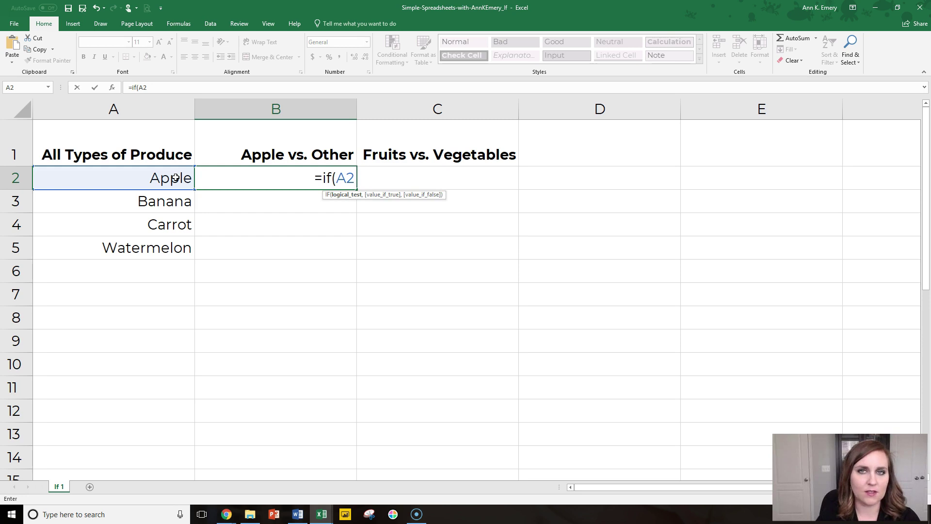
pyautogui.write('<')
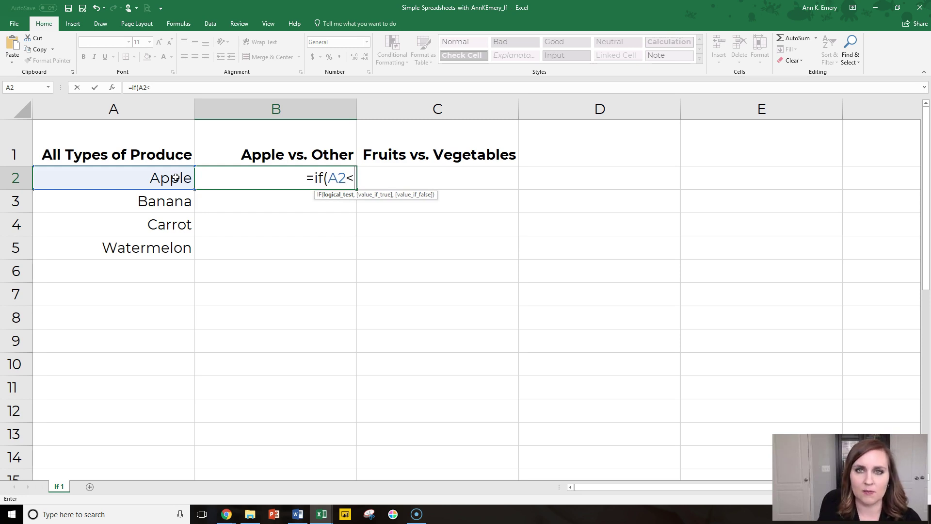
pyautogui.press('BackSpace')
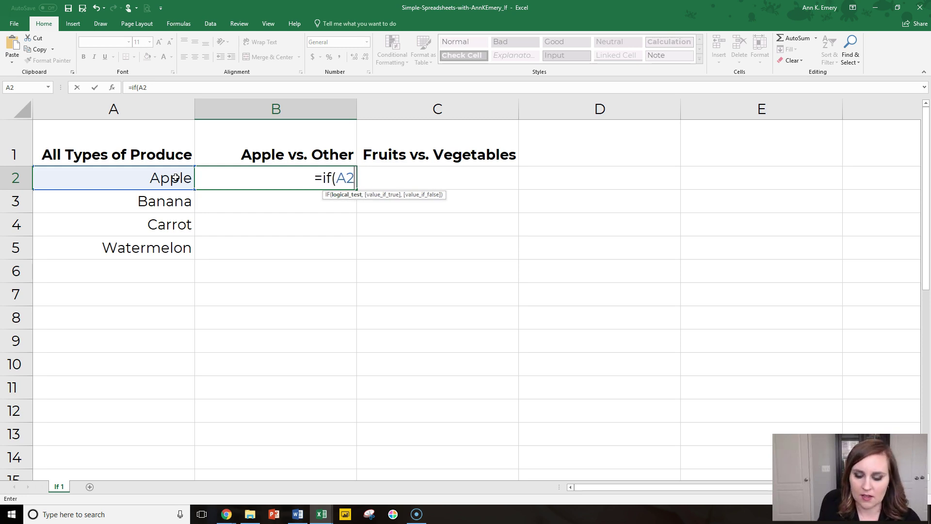
pyautogui.write('=')
pyautogui.write('"Apple')
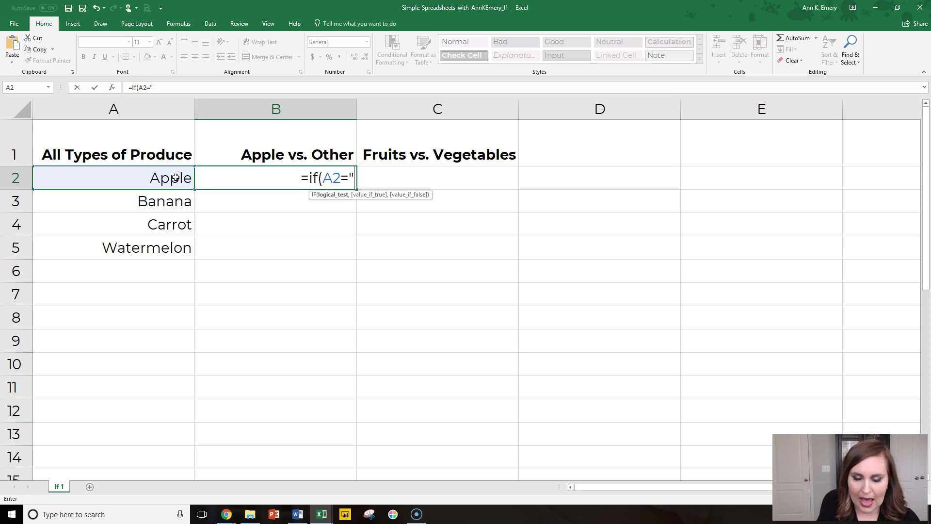
pyautogui.write('"')
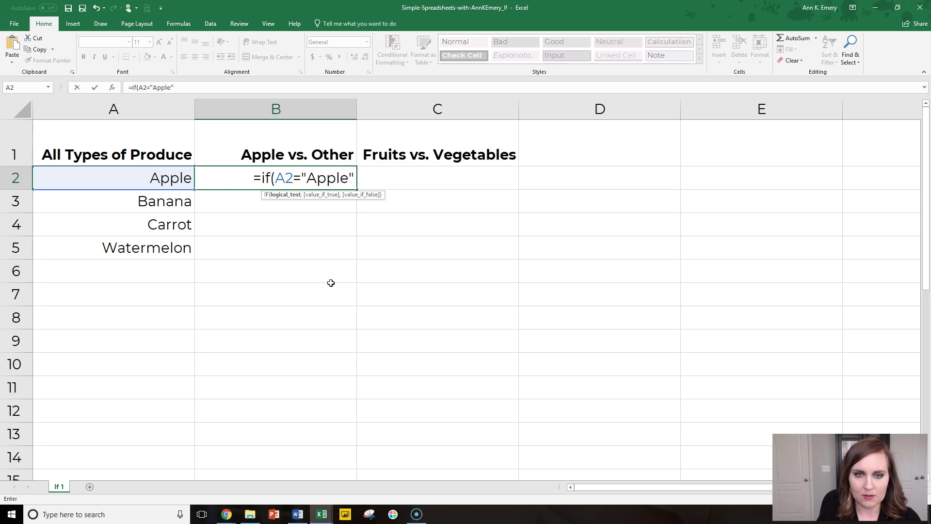
pyautogui.write(',')
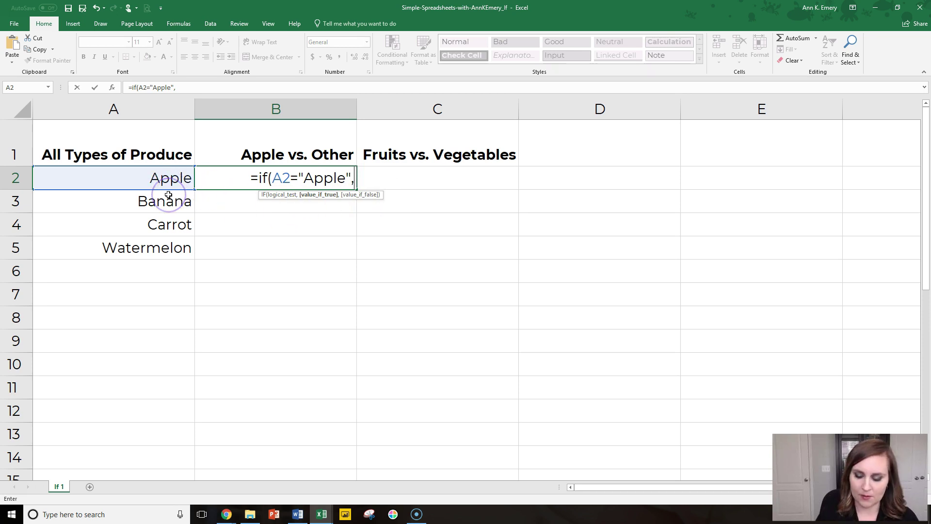
pyautogui.write('"Apple"')
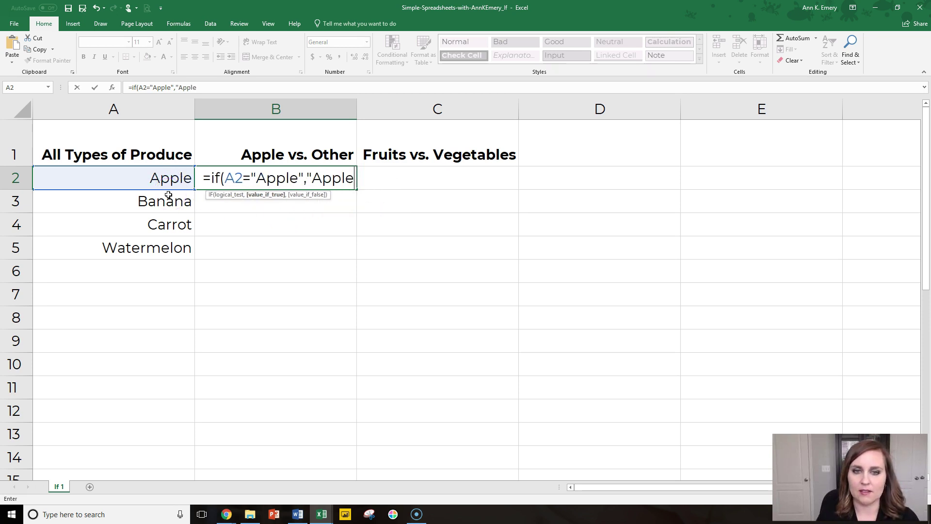
pyautogui.write(',')
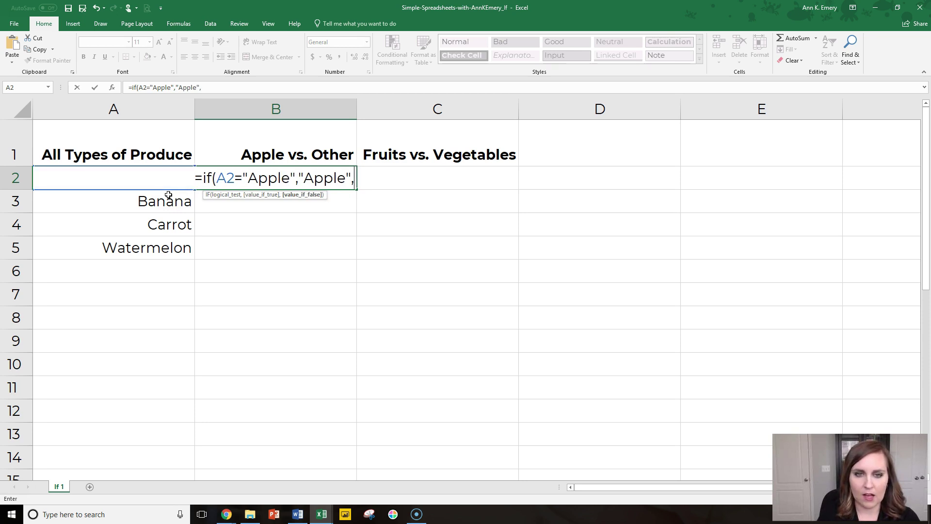
pyautogui.write('"Ot')
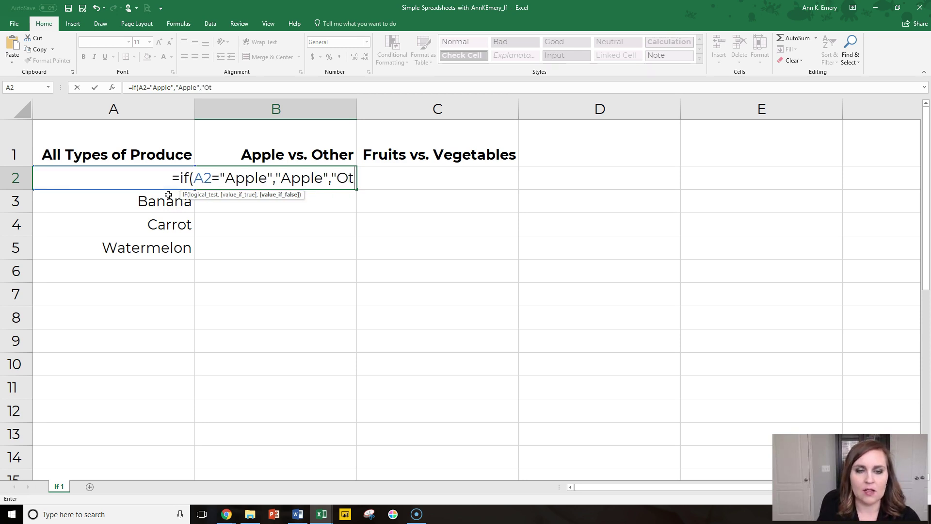
pyautogui.write('her"')
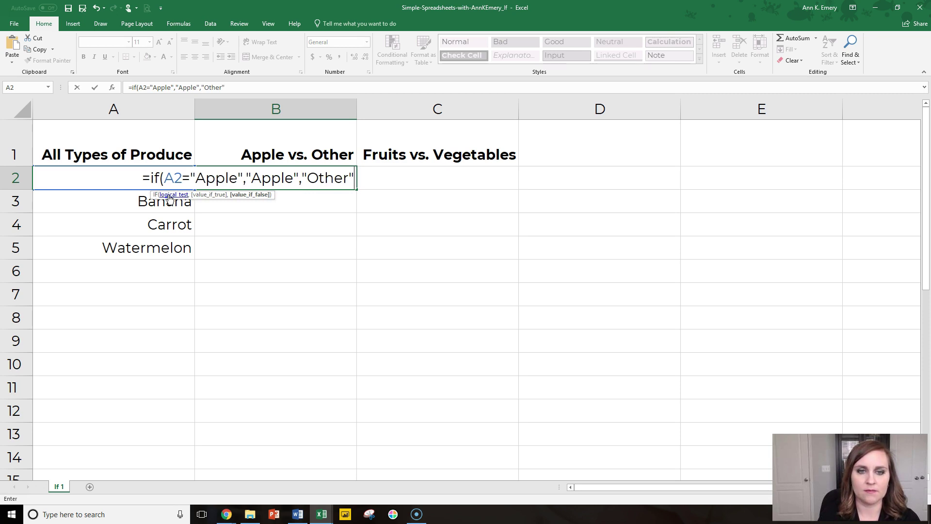
pyautogui.write(')')
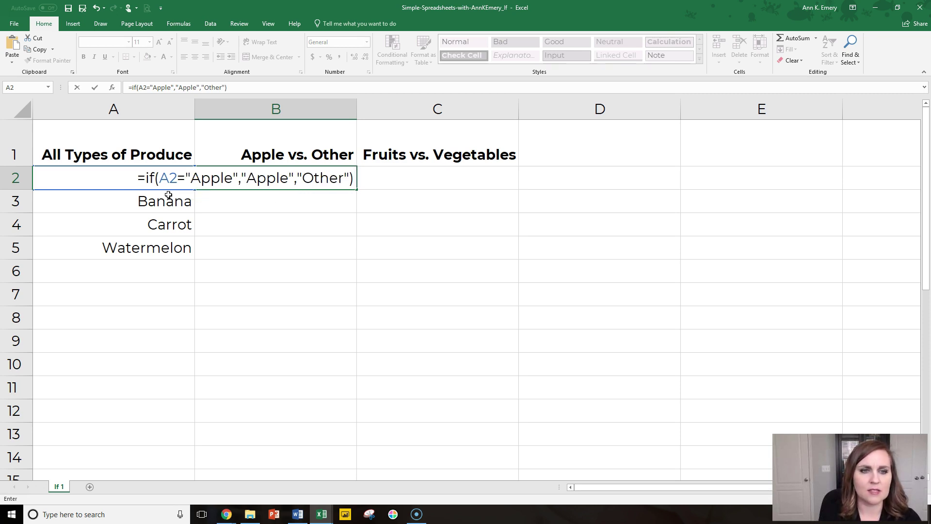
pyautogui.press('Return')
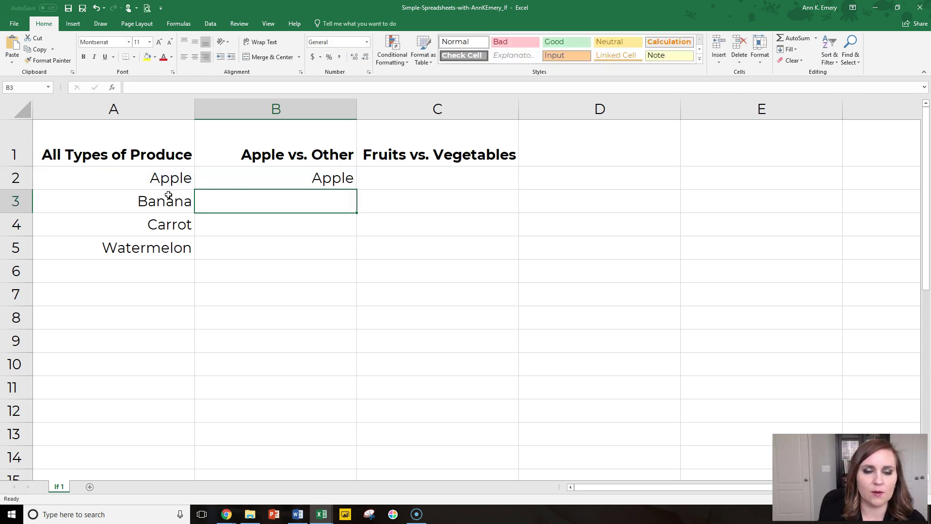
pyautogui.click(196, 190)
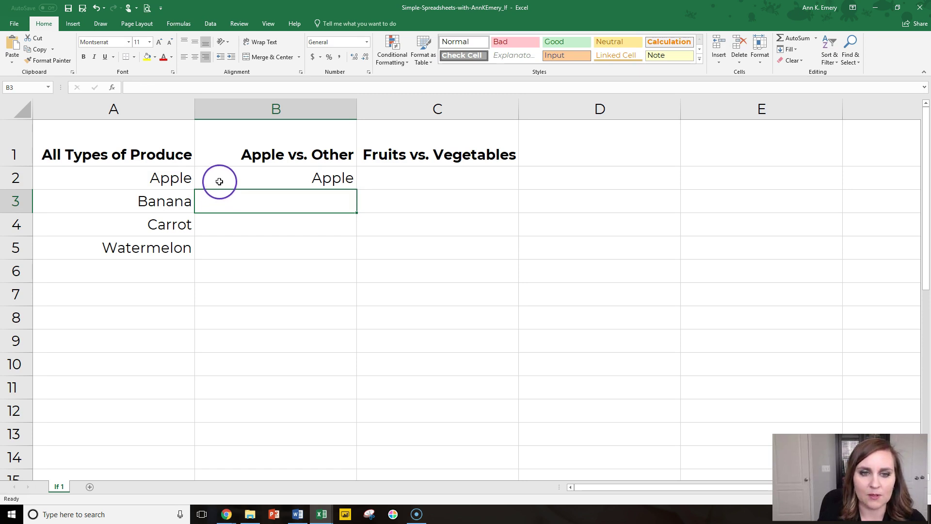
# Step: Fill the B2 formula down to B5 and check the Banana, Carrot and Watermelon results
pyautogui.click(219, 181)
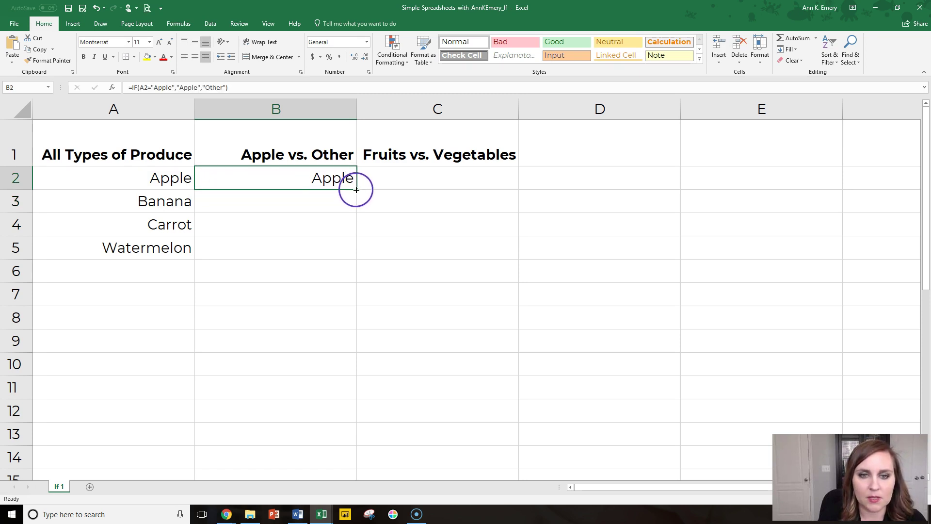
pyautogui.moveTo(358, 197); pyautogui.dragTo(359, 255)
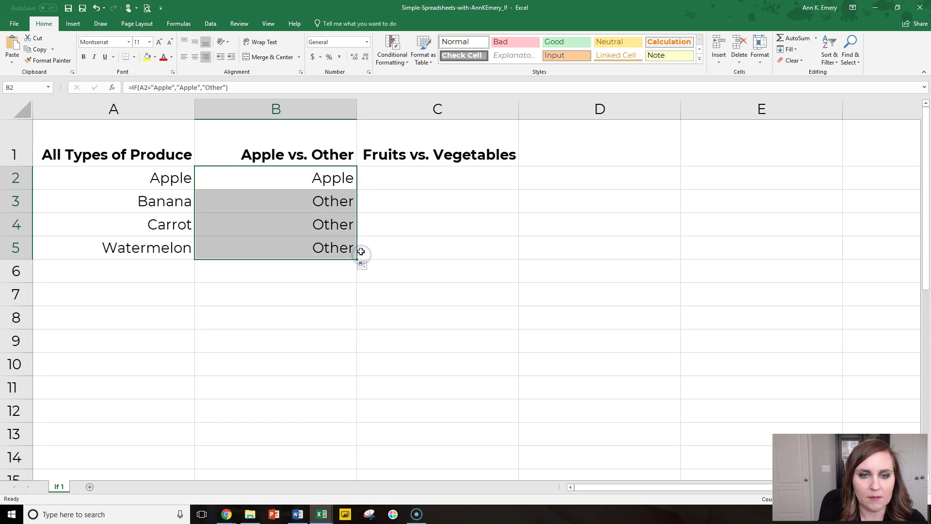
pyautogui.click(340, 201)
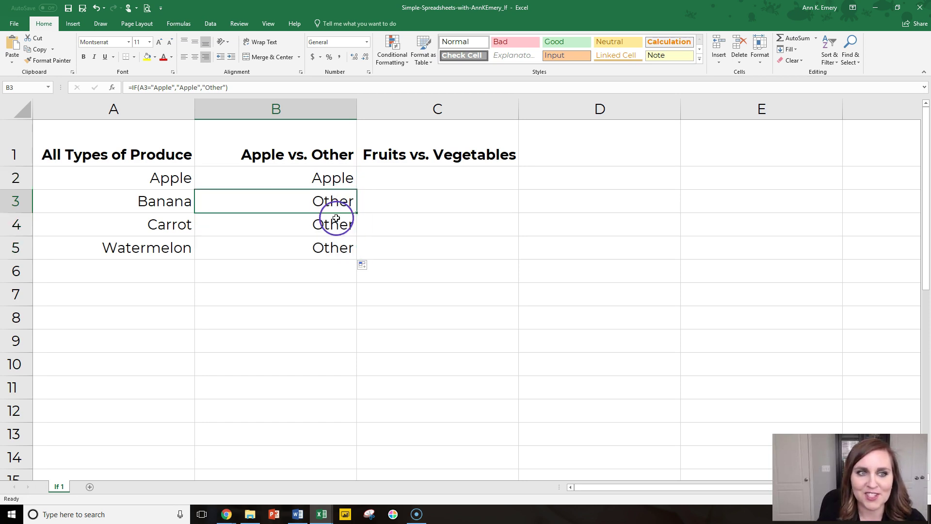
pyautogui.click(338, 221)
pyautogui.click(340, 245)
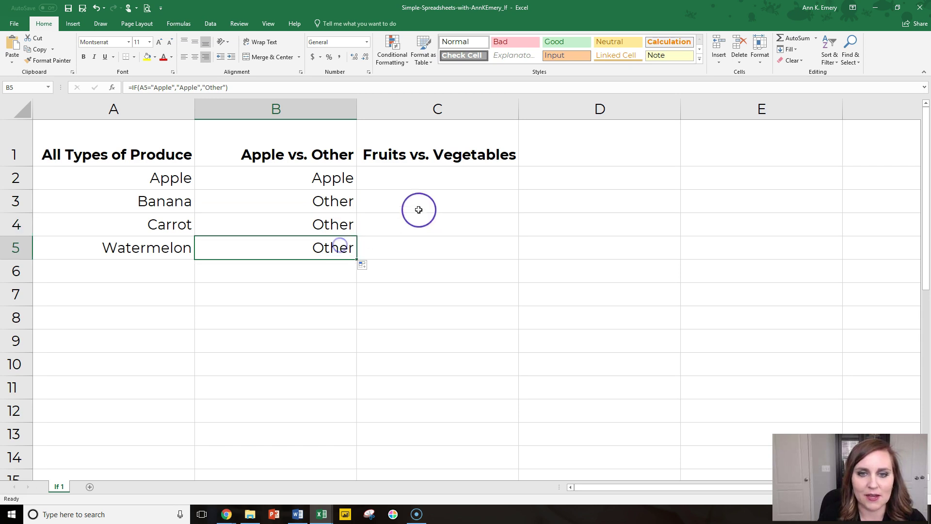
# Step: In C2 type nested IFs on A2: Apple and Banana give Fruit, Carrot Vegetable, Watermelon Fruit, else blank
pyautogui.click(483, 182)
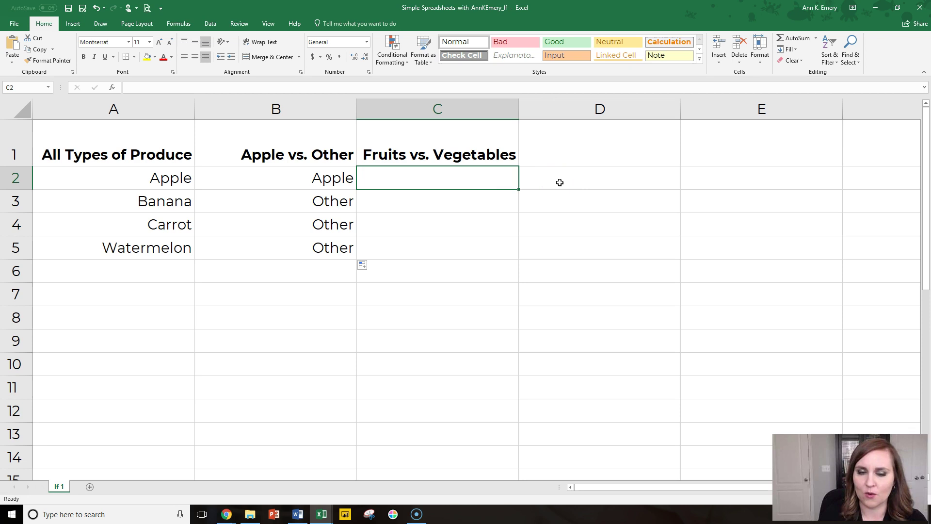
pyautogui.write('=if(')
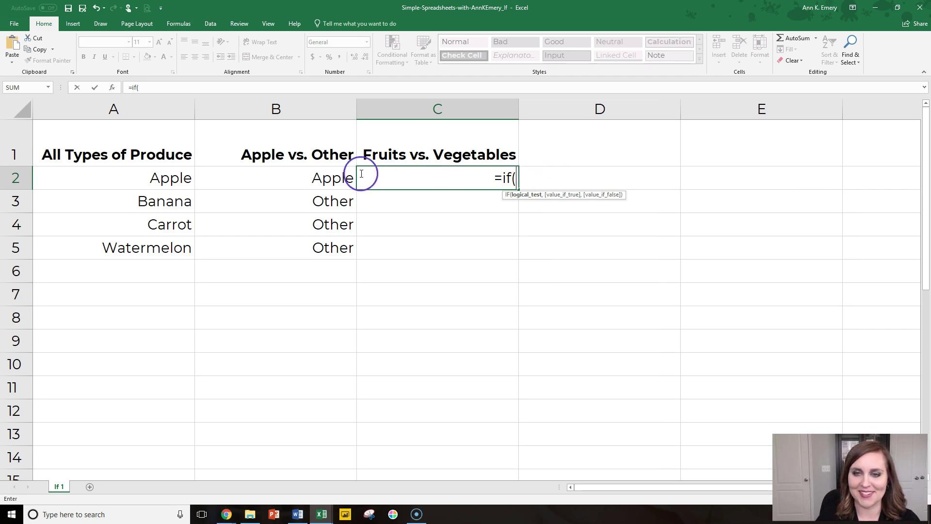
pyautogui.click(170, 177)
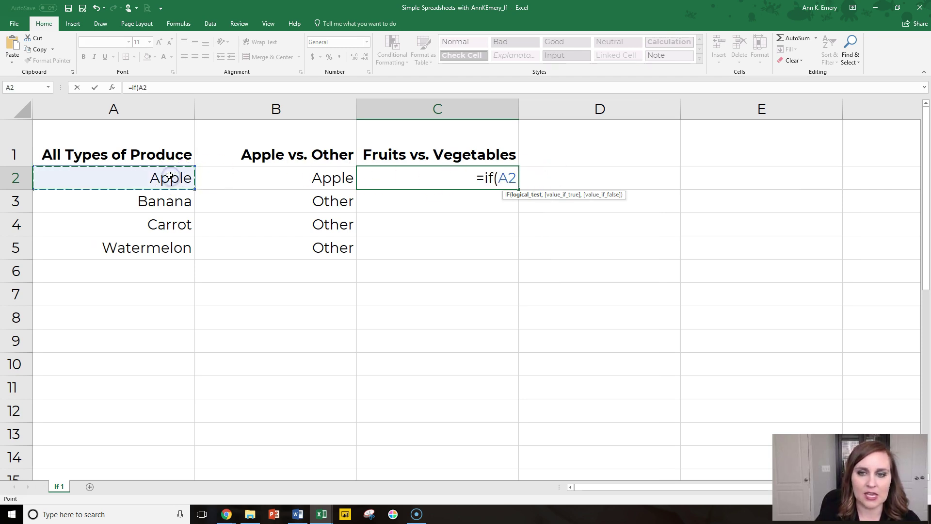
pyautogui.write('="Apple')
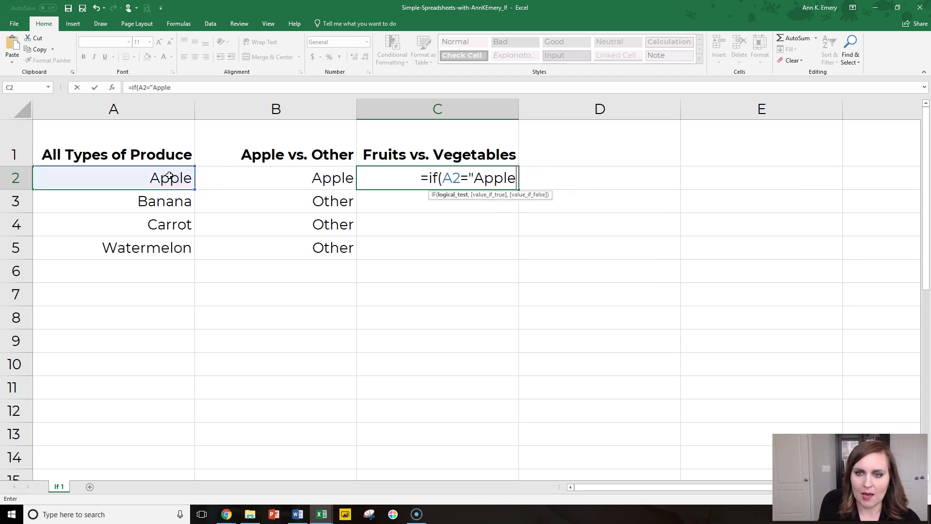
pyautogui.write('","F')
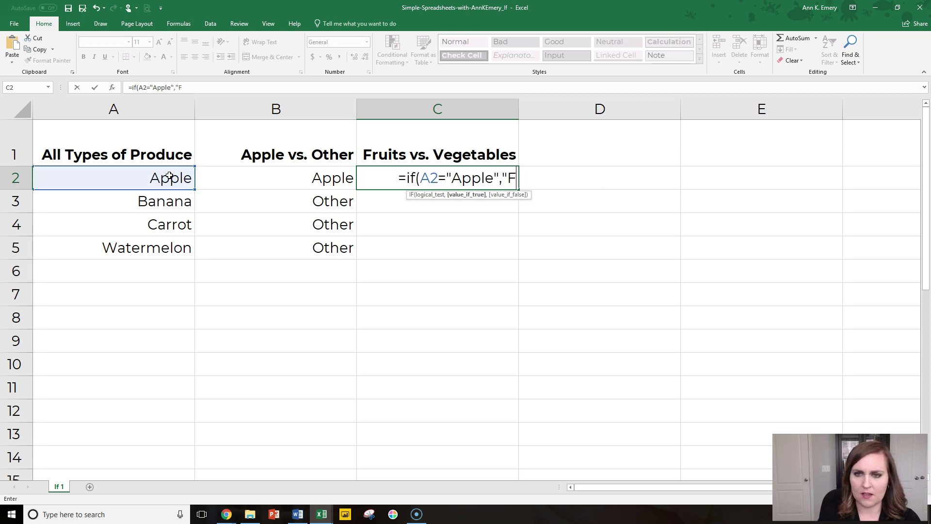
pyautogui.write('ruit"')
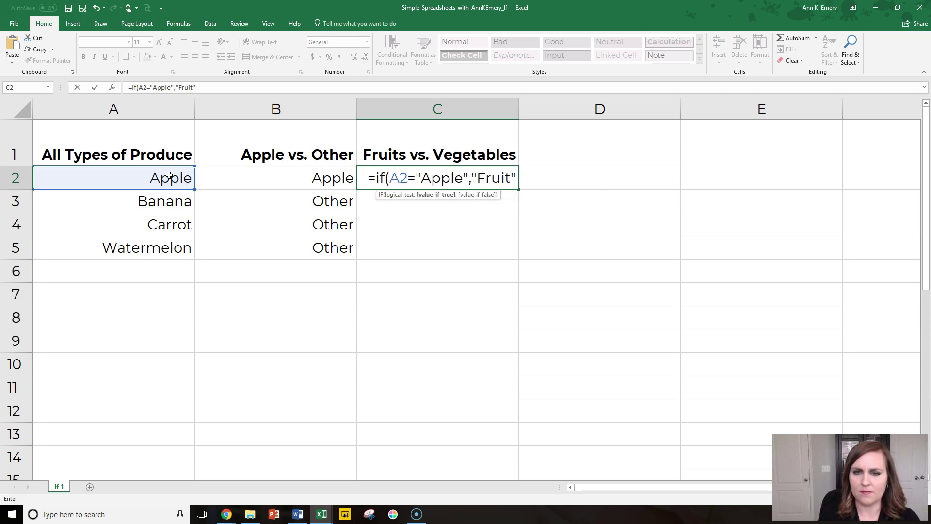
pyautogui.write(',')
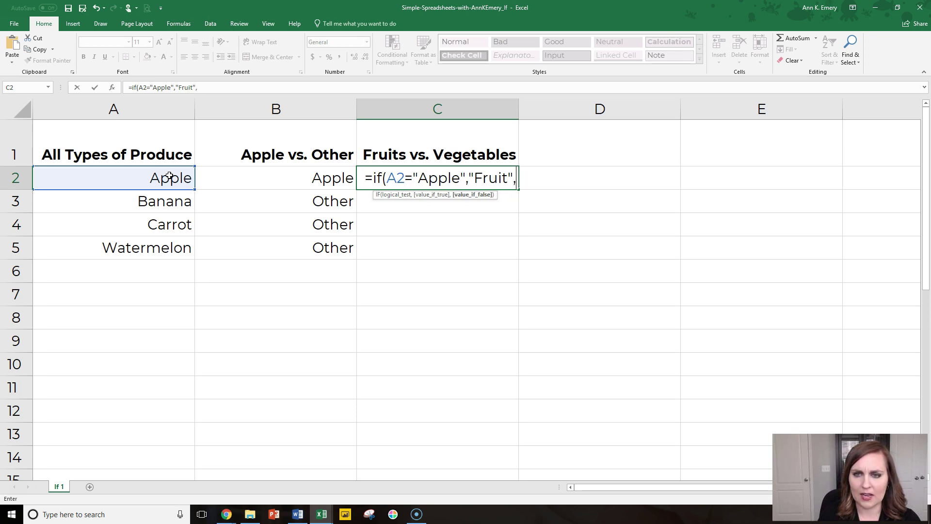
pyautogui.write('if(')
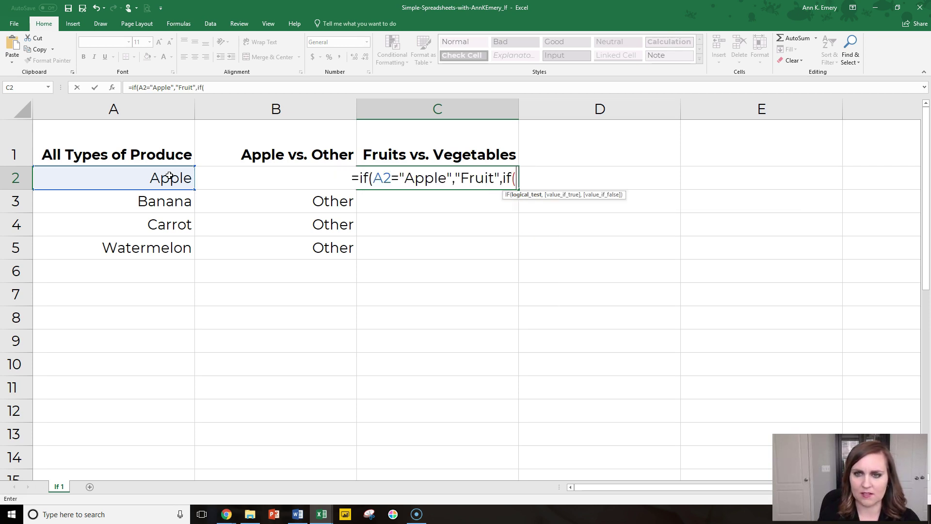
pyautogui.click(169, 176)
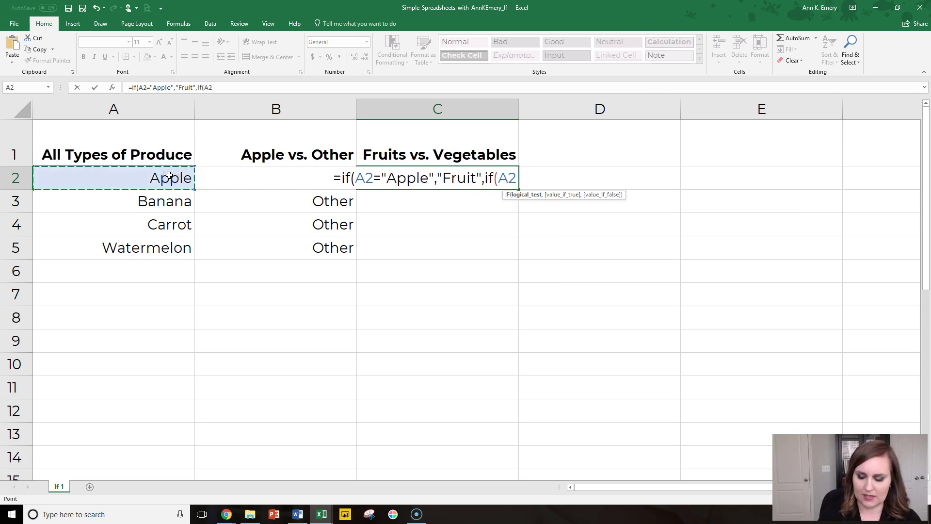
pyautogui.write('="')
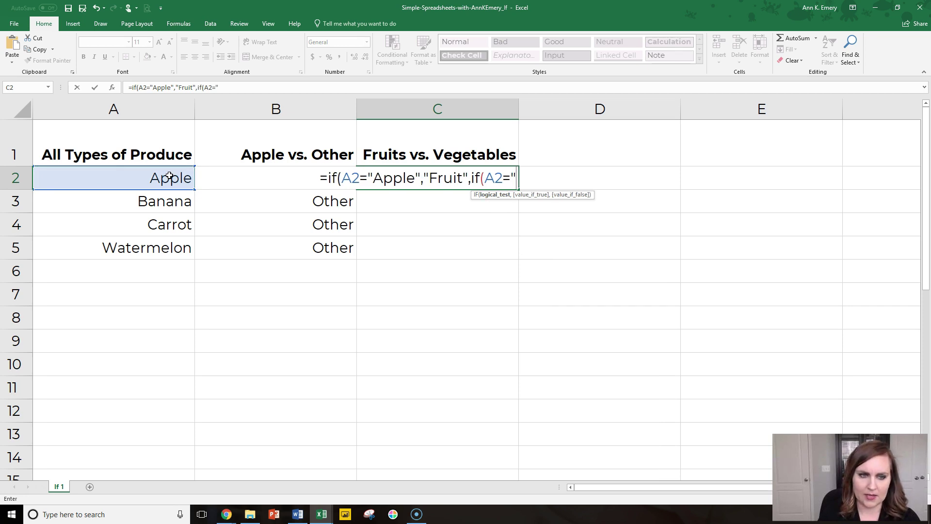
pyautogui.write('Banana"')
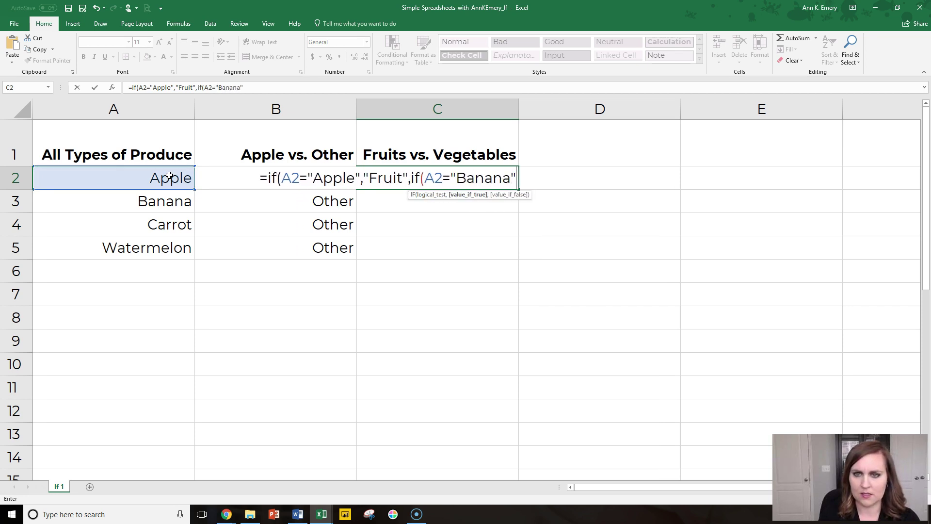
pyautogui.write(',"Fr')
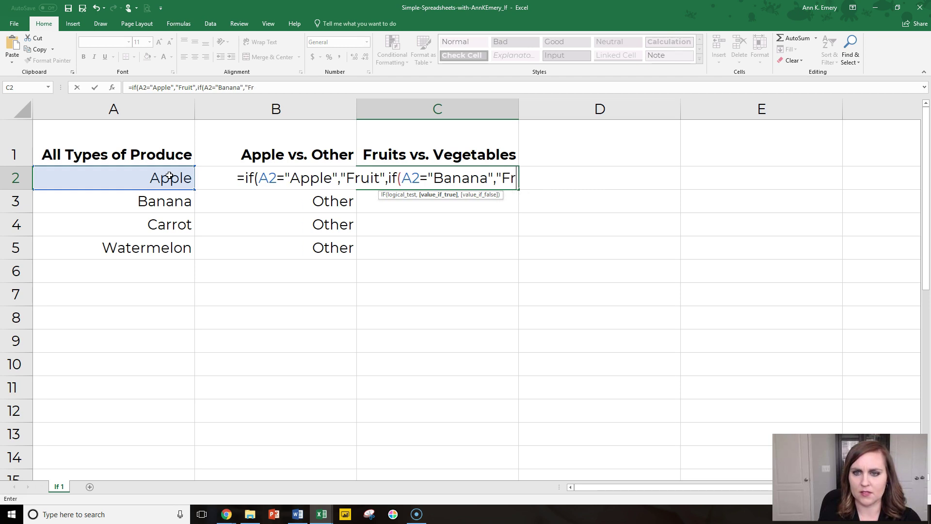
pyautogui.write('uit",')
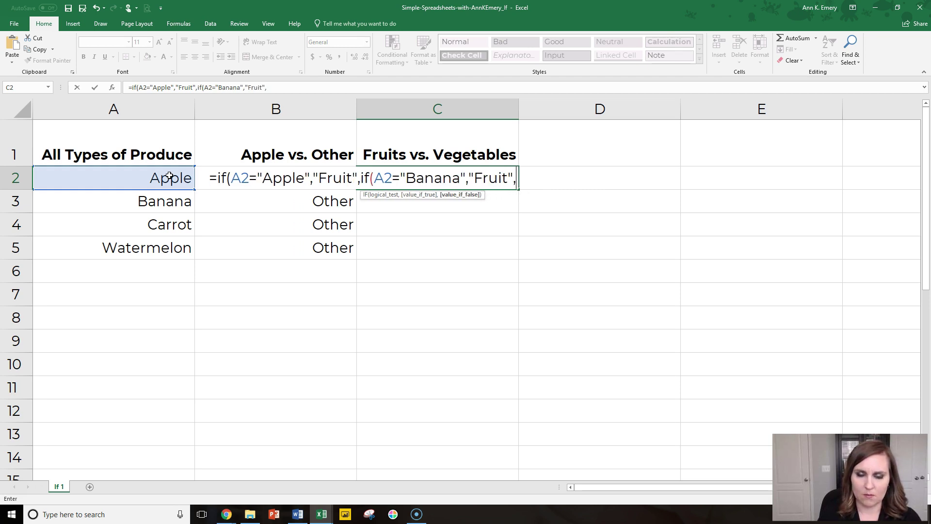
pyautogui.write('if')
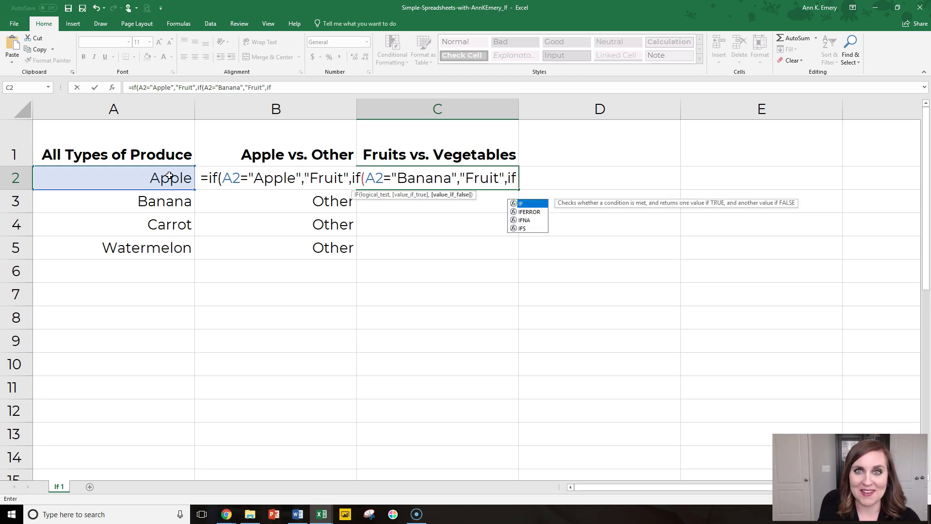
pyautogui.write('(')
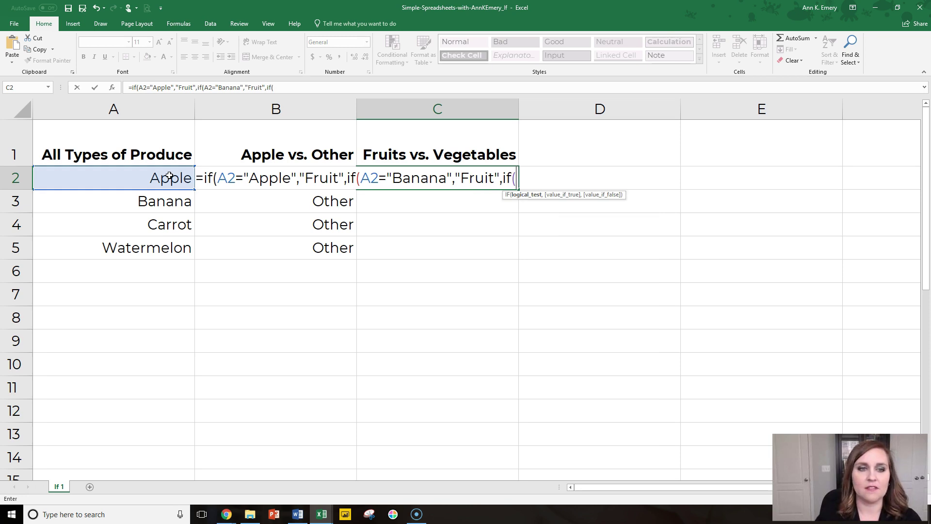
pyautogui.click(169, 176)
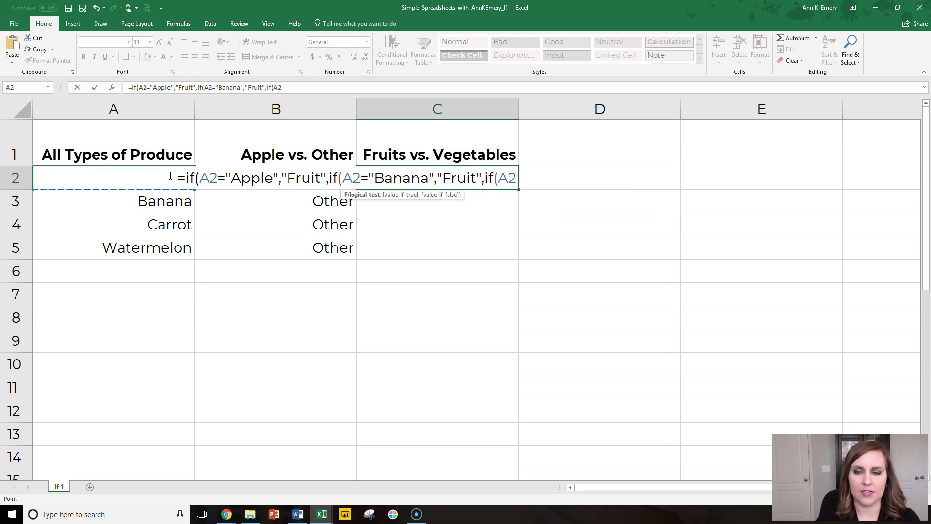
pyautogui.write('="Car')
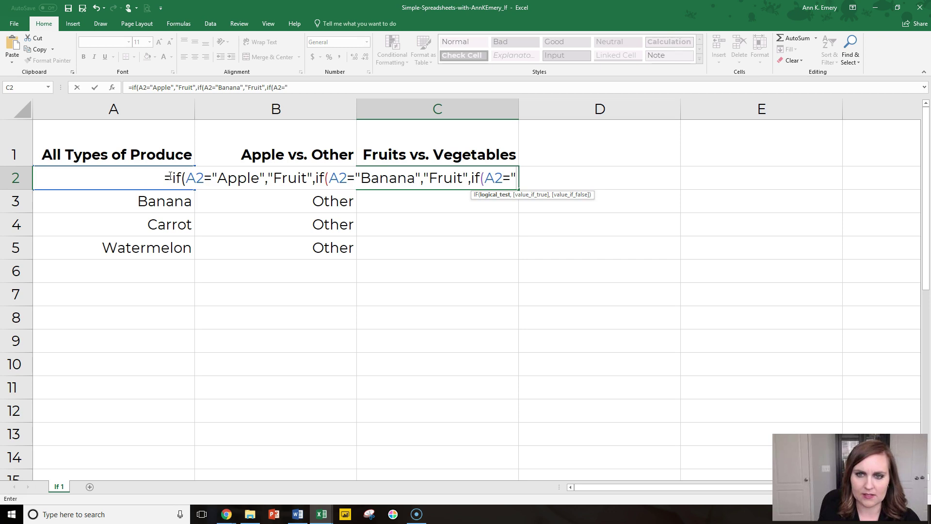
pyautogui.write('rot"')
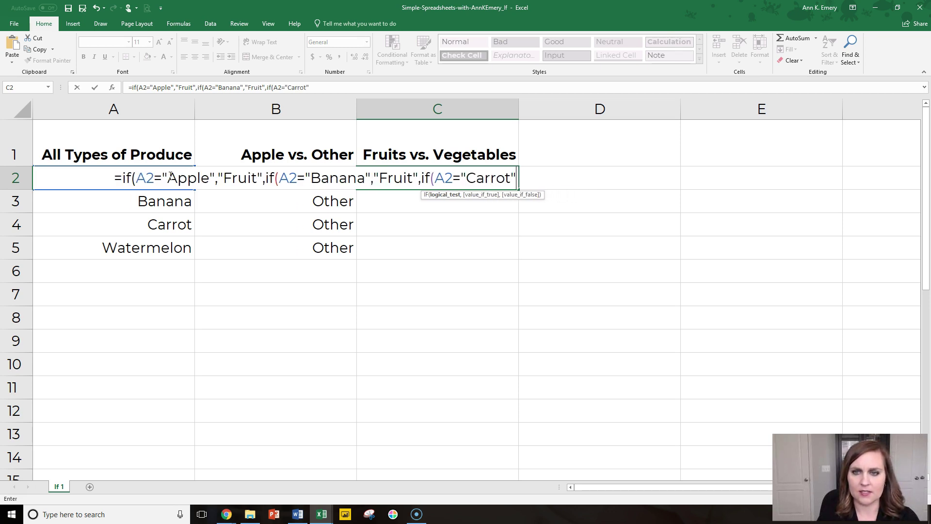
pyautogui.write(',"')
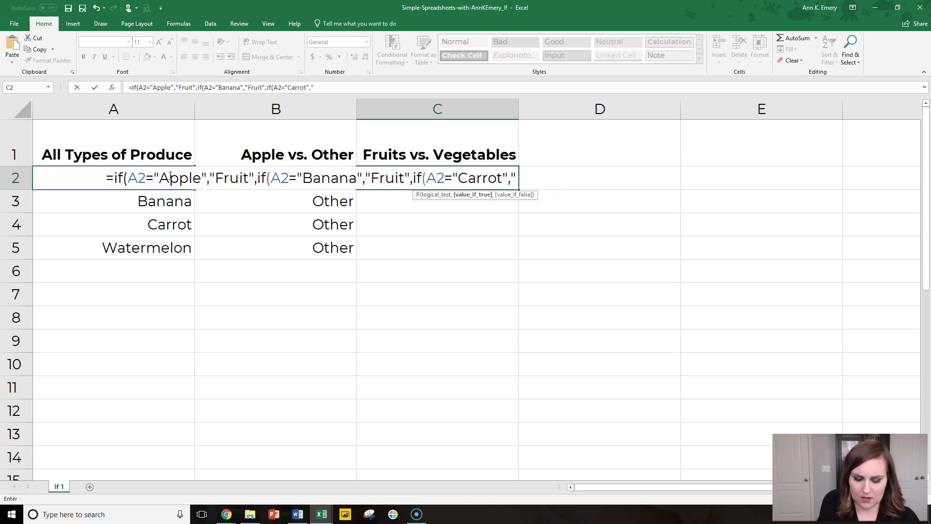
pyautogui.write('Vegetabl')
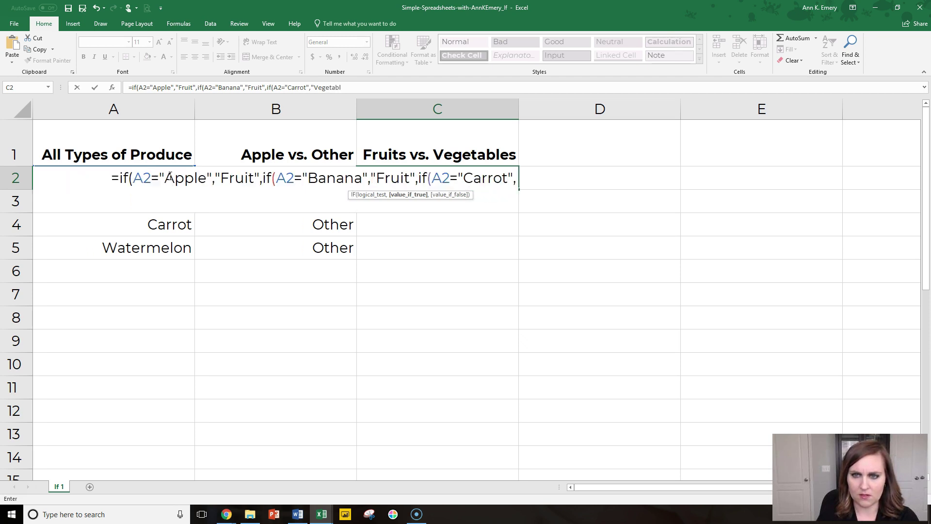
pyautogui.write('e",')
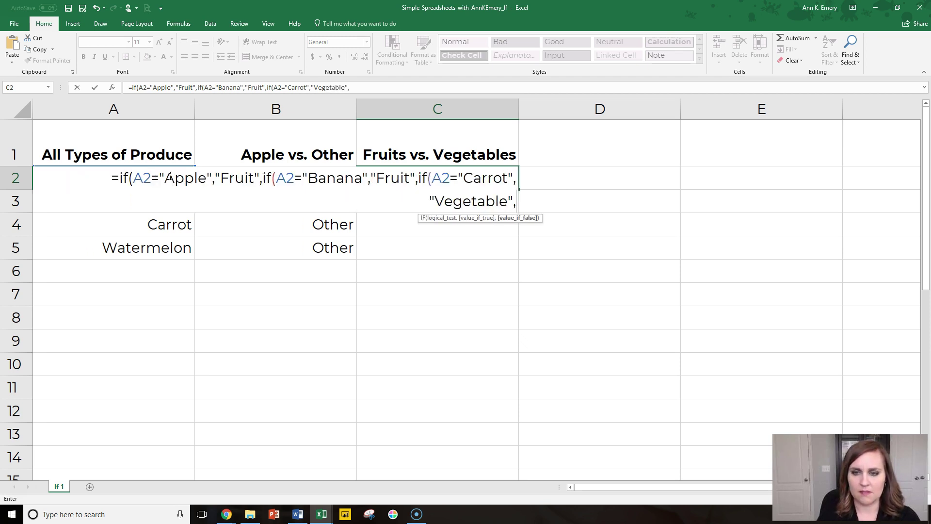
pyautogui.write('if')
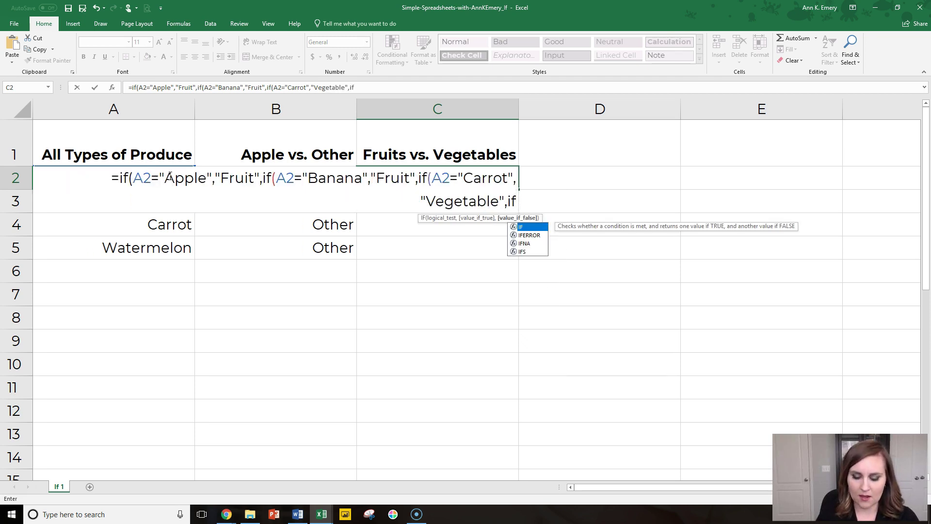
pyautogui.write('(')
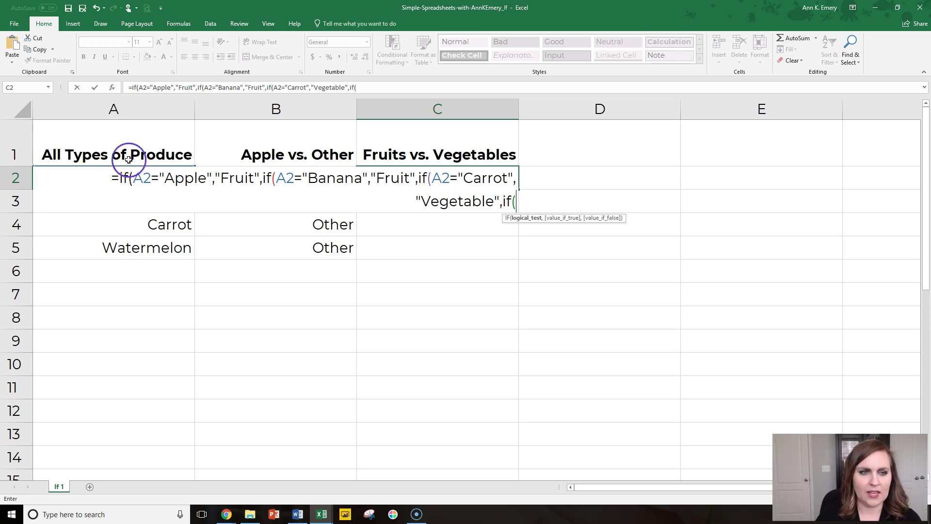
pyautogui.write('A2')
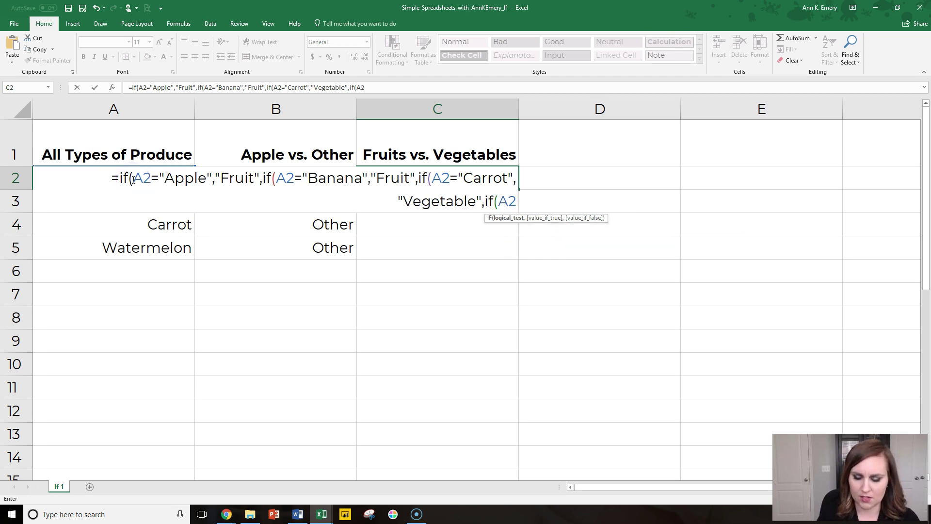
pyautogui.write('="Watermel')
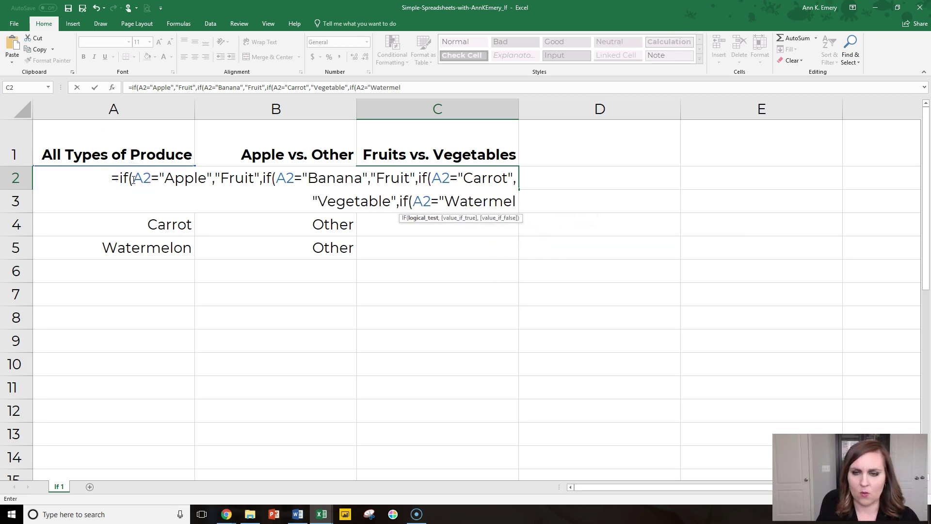
pyautogui.write('on","F')
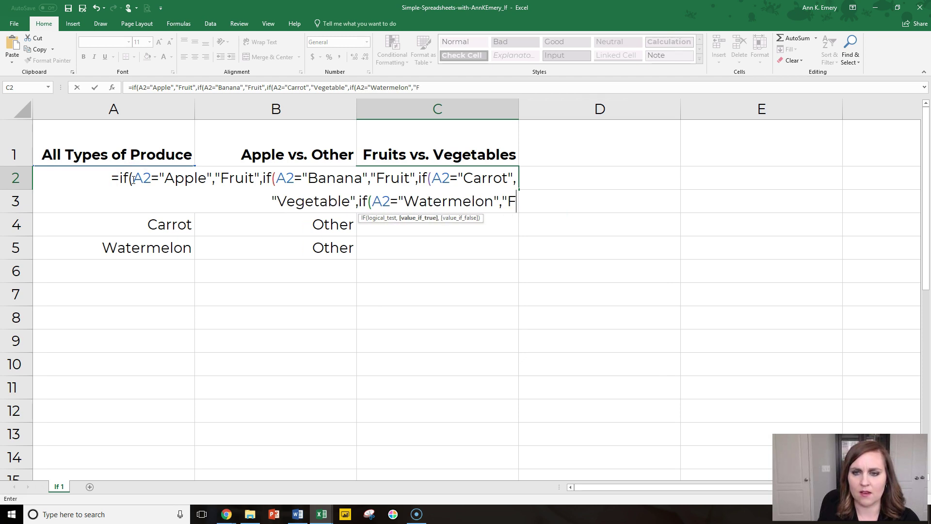
pyautogui.write('ruit",')
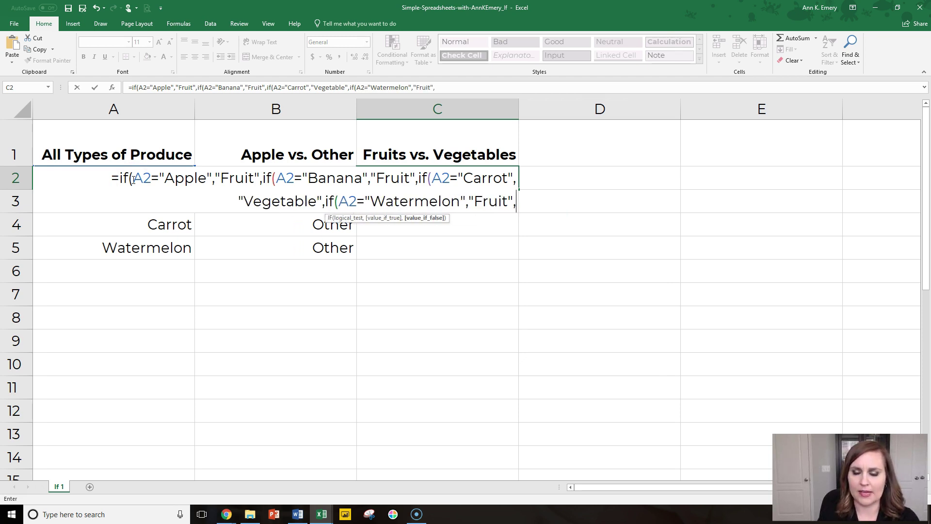
pyautogui.write('""')
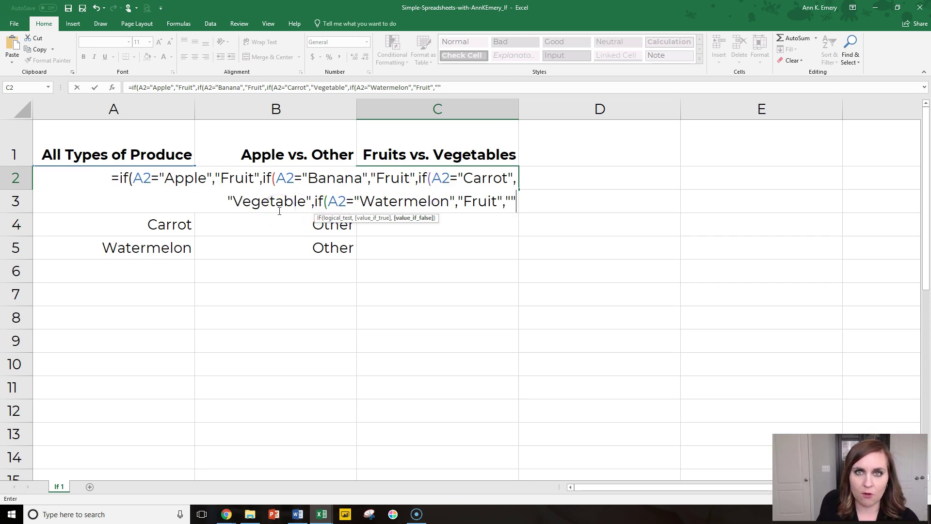
# Step: Close the nested IF's parentheses in C2 and commit it, returning Fruit for Apple
pyautogui.write(')')
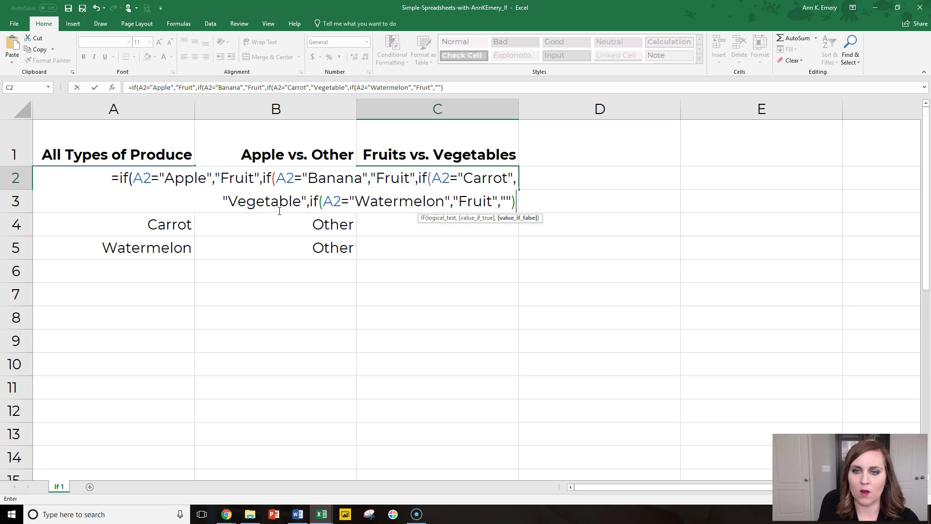
pyautogui.write(')))')
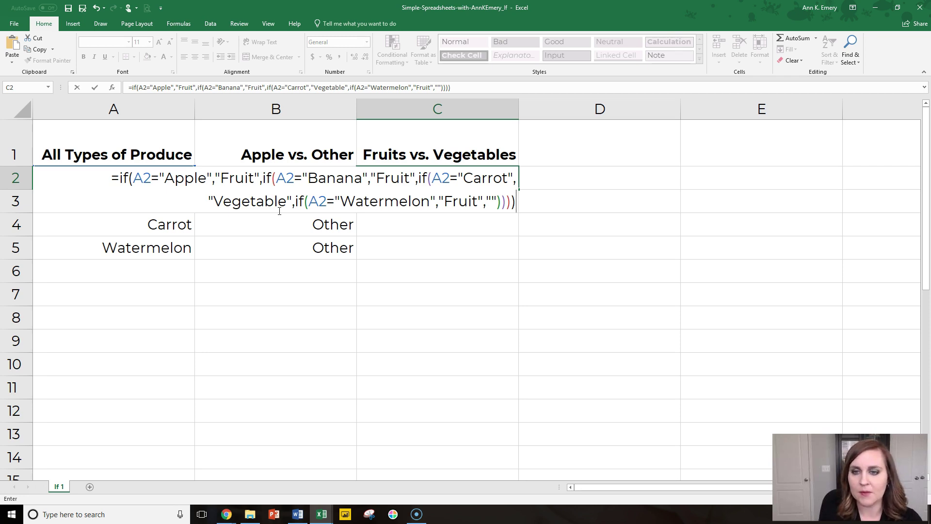
pyautogui.press('BackSpace')
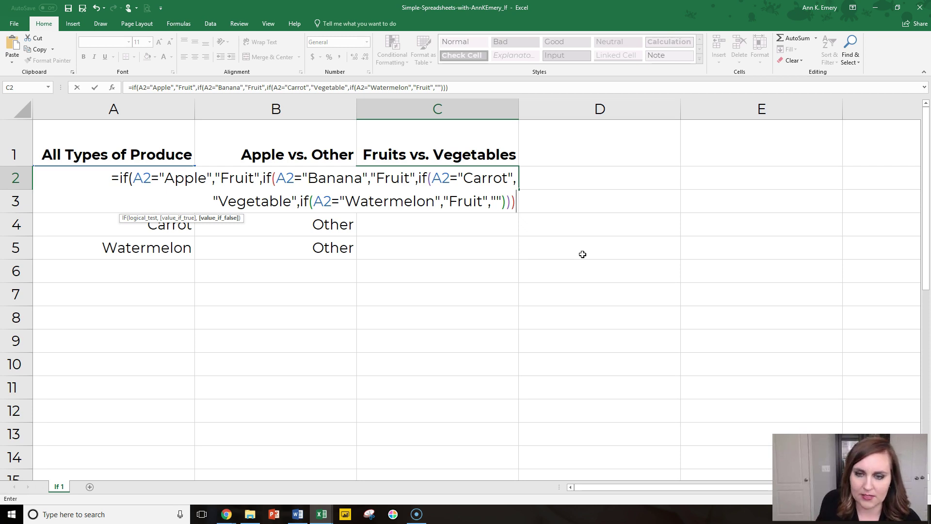
pyautogui.write(')')
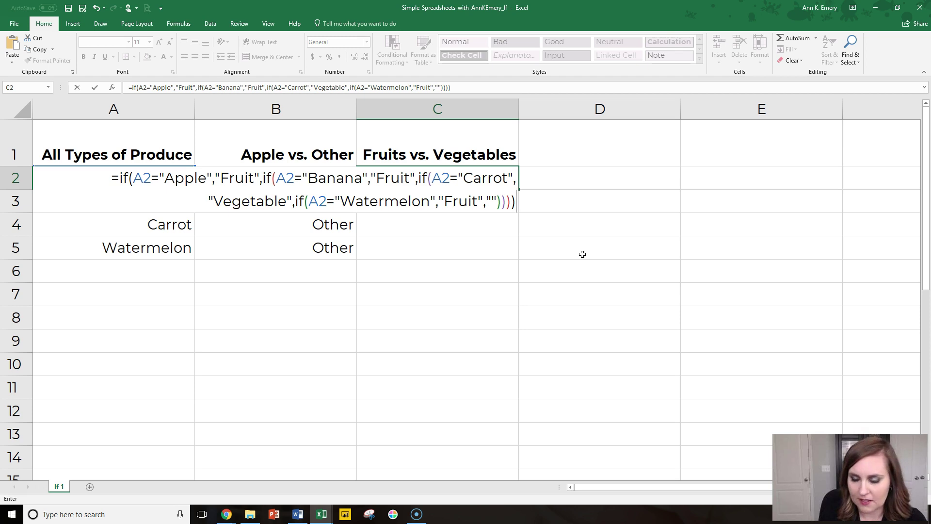
pyautogui.press('Return')
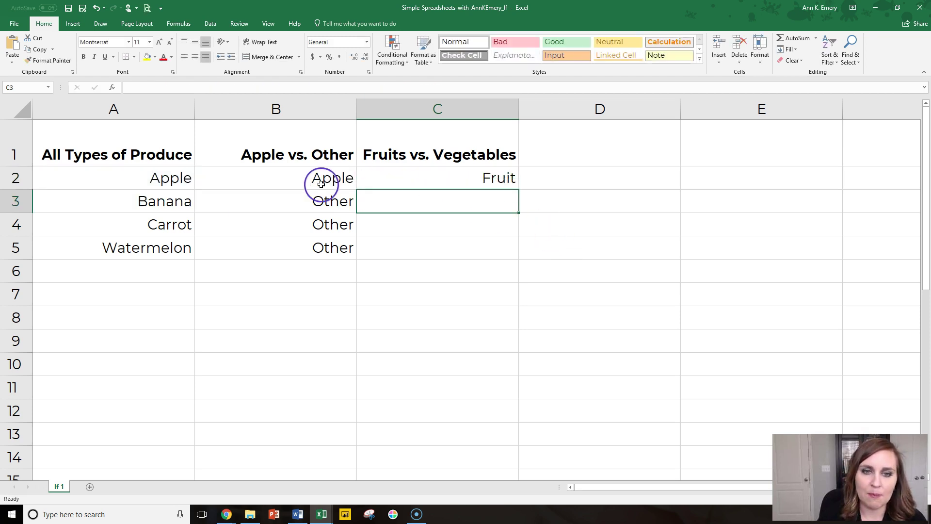
# Step: Auto-fill the C2 nested IF down to C5 and verify Fruit, Vegetable, Fruit in C3–C5
pyautogui.click(416, 176)
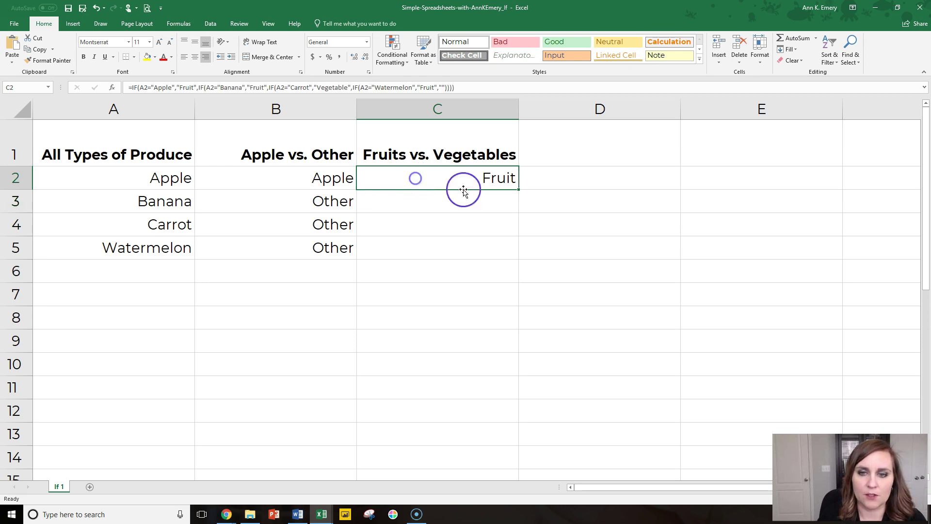
pyautogui.doubleClick(520, 189)
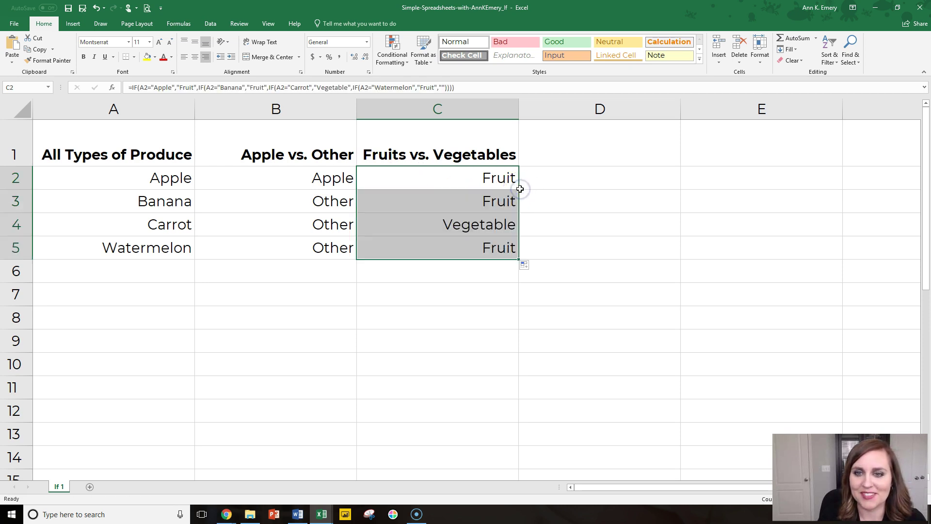
pyautogui.click(503, 181)
pyautogui.click(506, 198)
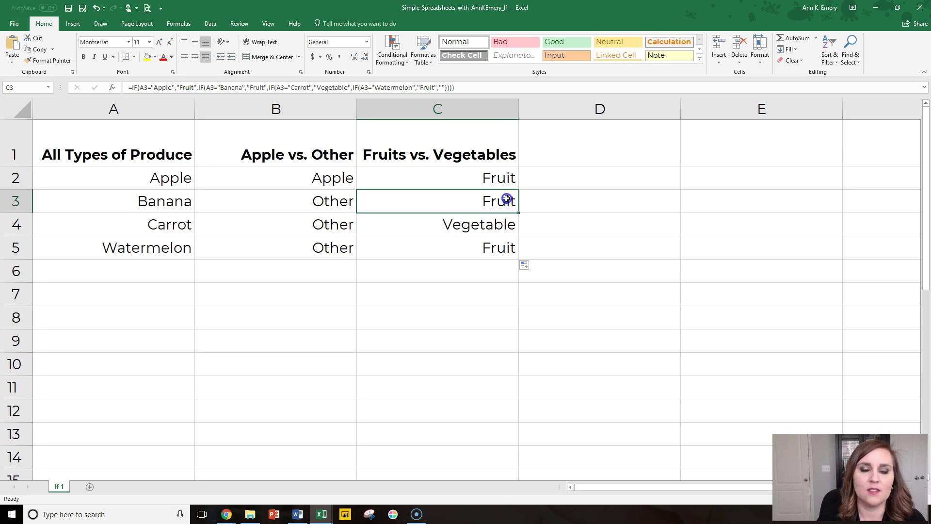
pyautogui.click(509, 222)
pyautogui.click(512, 248)
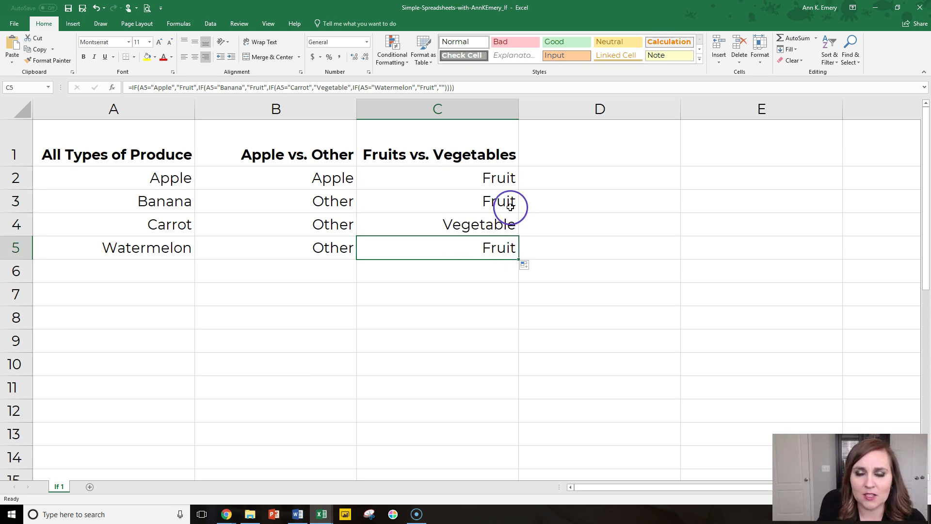
pyautogui.moveTo(333, 178); pyautogui.dragTo(401, 247)
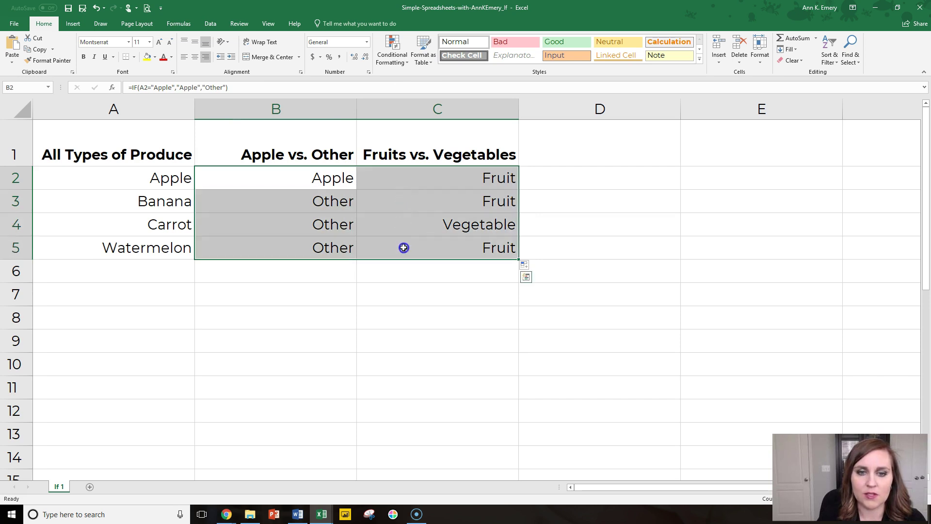